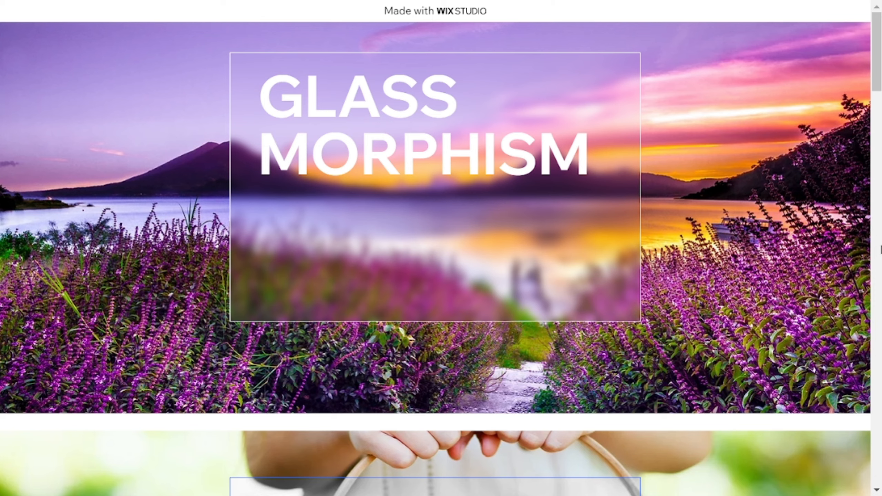
Look through the glassmorphism, grayscale, invert and saturation backdrop filter examples on the published demo page
{"action": "scroll", "coordinate": [799, 279], "scroll_direction": "down", "scroll_amount": 15}
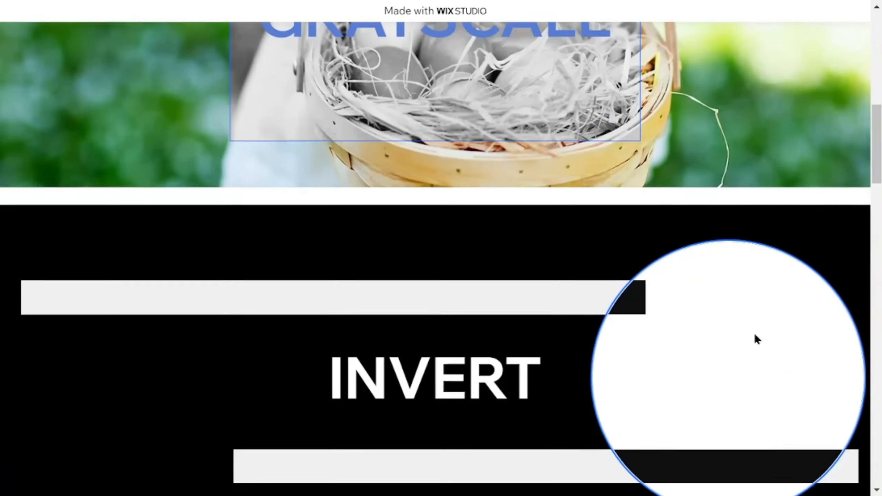
{"action": "scroll", "coordinate": [754, 340], "scroll_direction": "down", "scroll_amount": 8}
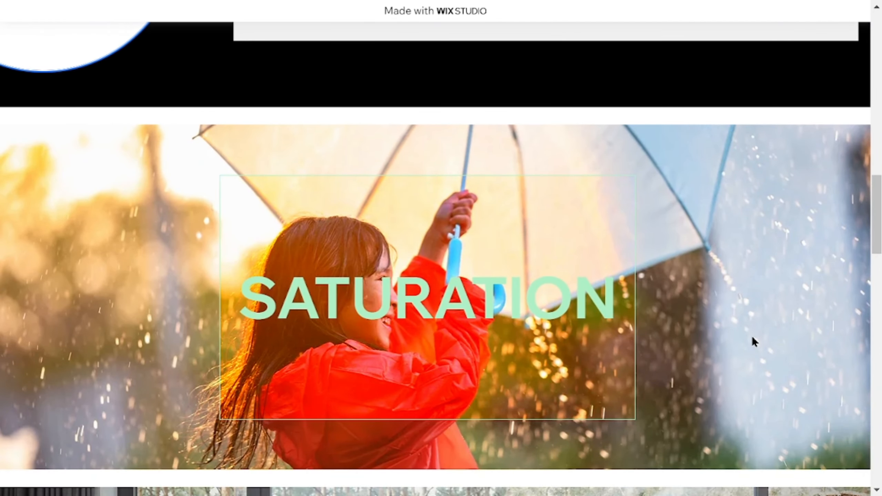
{"action": "scroll", "coordinate": [750, 337], "scroll_direction": "up", "scroll_amount": 8}
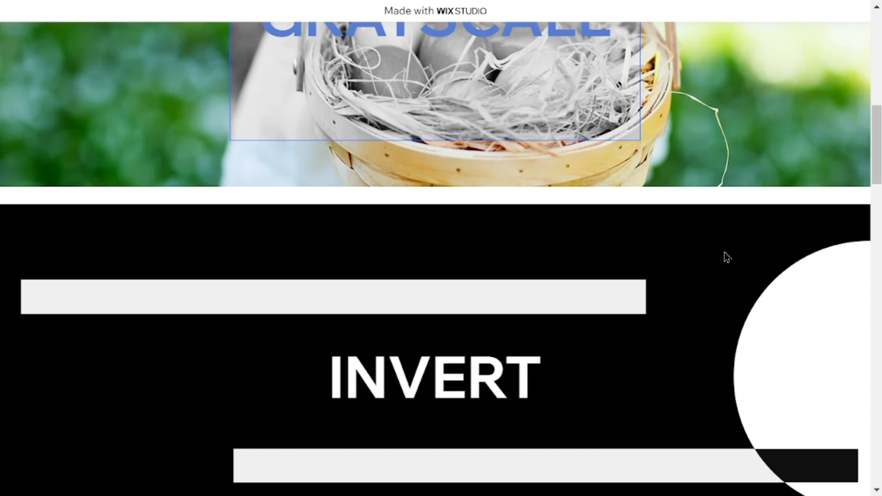
Switch to Backdrop Filter CSS.txt in Notepad and copy all of its code, from the opening comment through the .bg-huerotate rule
{"action": "key", "text": "alt+Tab"}
{"action": "scroll", "coordinate": [324, 193], "scroll_direction": "up", "scroll_amount": 3}
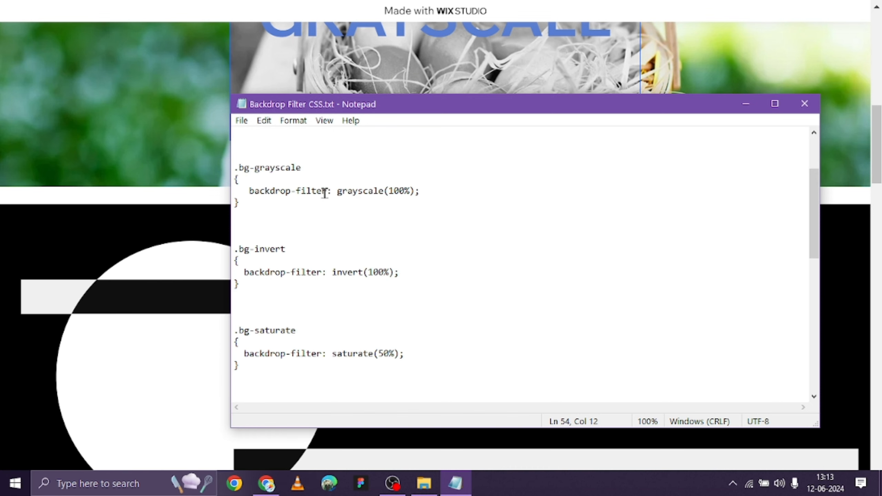
{"action": "scroll", "coordinate": [324, 193], "scroll_direction": "up", "scroll_amount": 1}
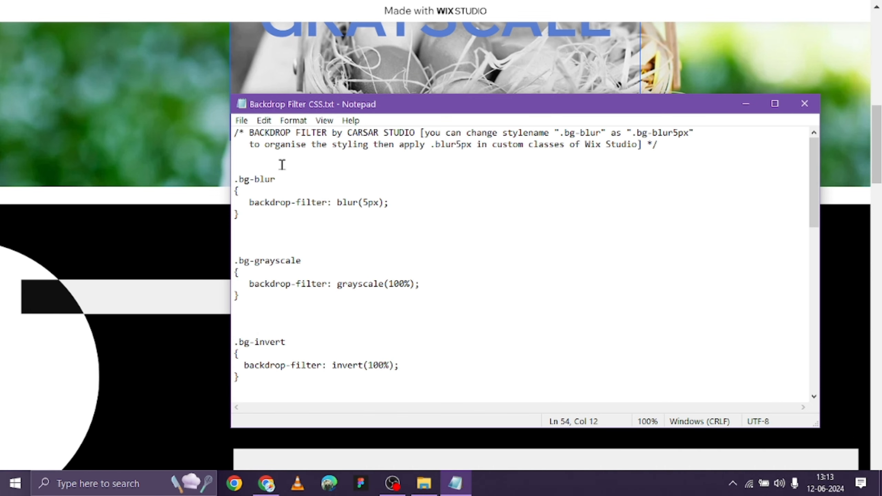
{"action": "left_click_drag", "start_coordinate": [235, 133], "coordinate": [322, 438]}
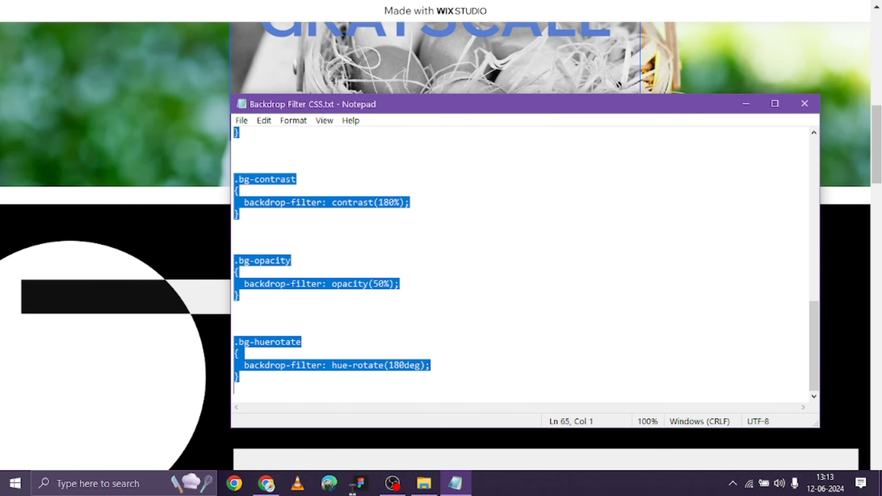
{"action": "left_click", "coordinate": [322, 438]}
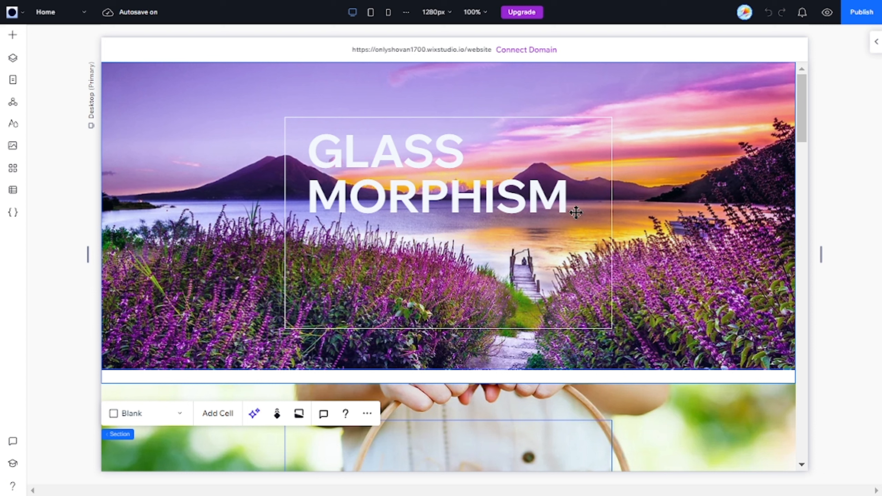
In the Wix Studio editor, open the site's global.css file and paste the copied backdrop filter CSS into it
{"action": "left_click", "coordinate": [339, 270]}
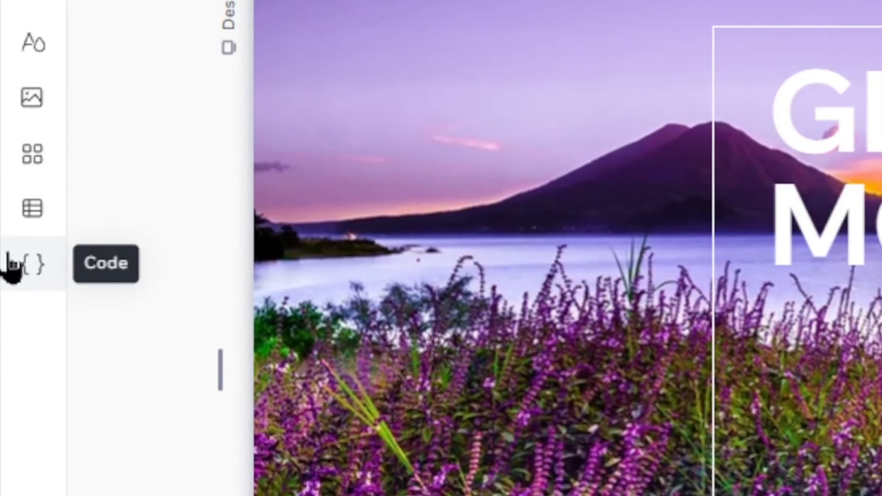
{"action": "left_click", "coordinate": [11, 266]}
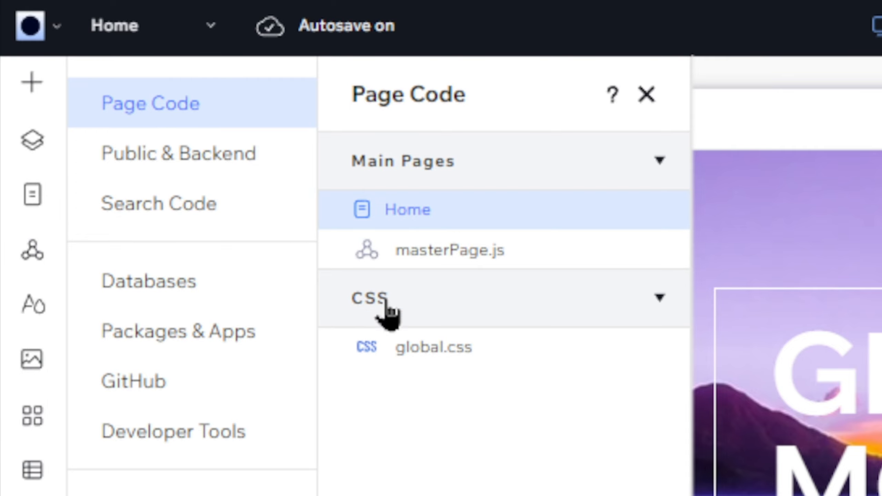
{"action": "left_click", "coordinate": [455, 350]}
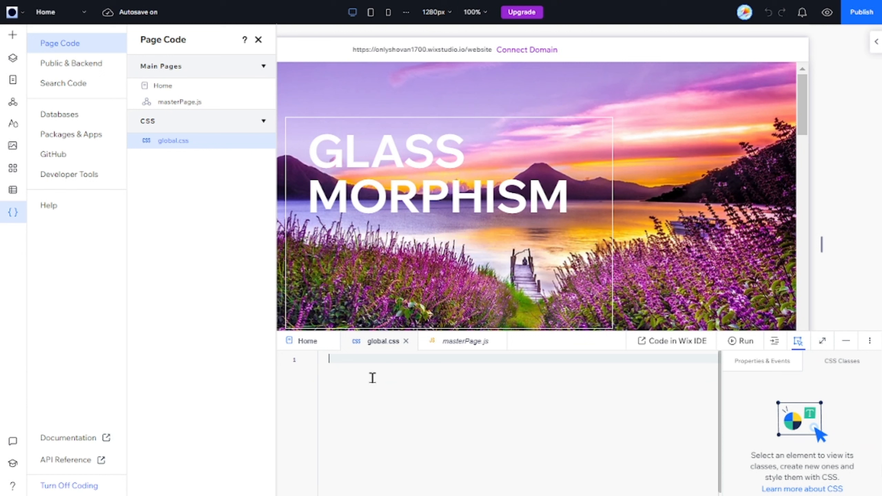
{"action": "key", "text": "ctrl+v"}
{"action": "scroll", "coordinate": [375, 386], "scroll_direction": "up", "scroll_amount": 15}
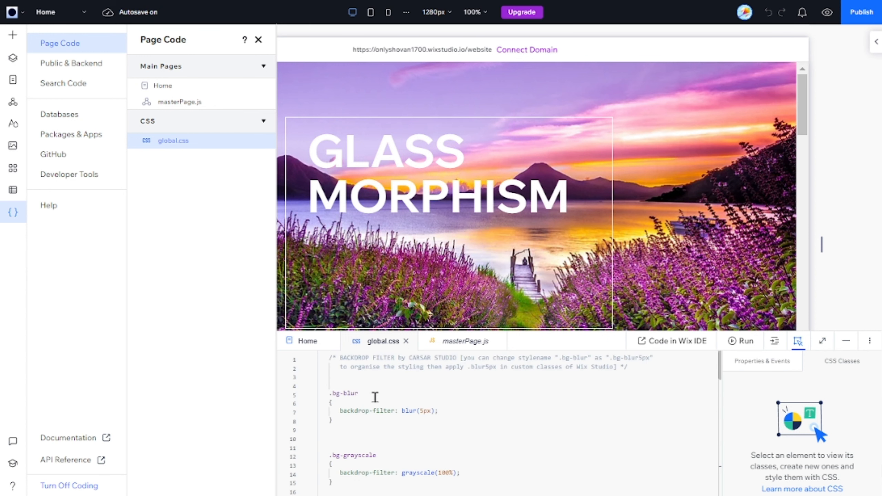
{"action": "scroll", "coordinate": [377, 397], "scroll_direction": "down", "scroll_amount": 3}
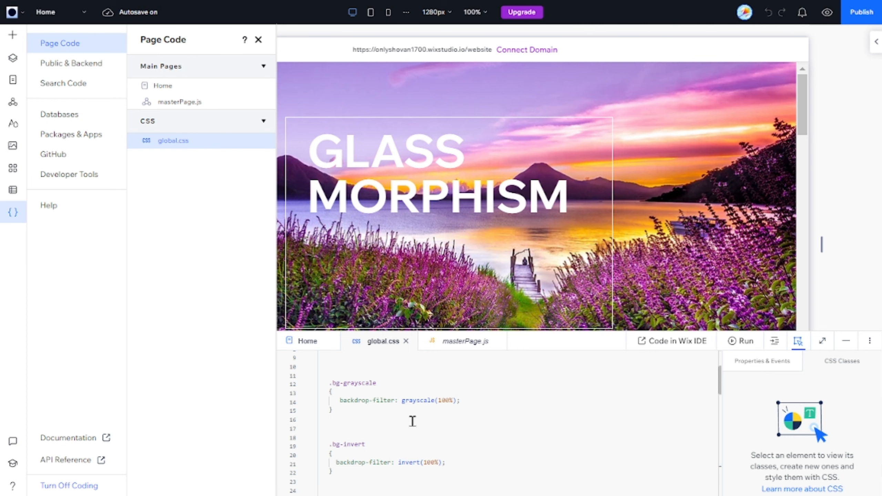
{"action": "scroll", "coordinate": [412, 421], "scroll_direction": "up", "scroll_amount": 3}
Assign the custom class bg-blur to the GLASS MORPHISM container and set that class's backdrop blur to 10px
{"action": "left_click", "coordinate": [379, 392]}
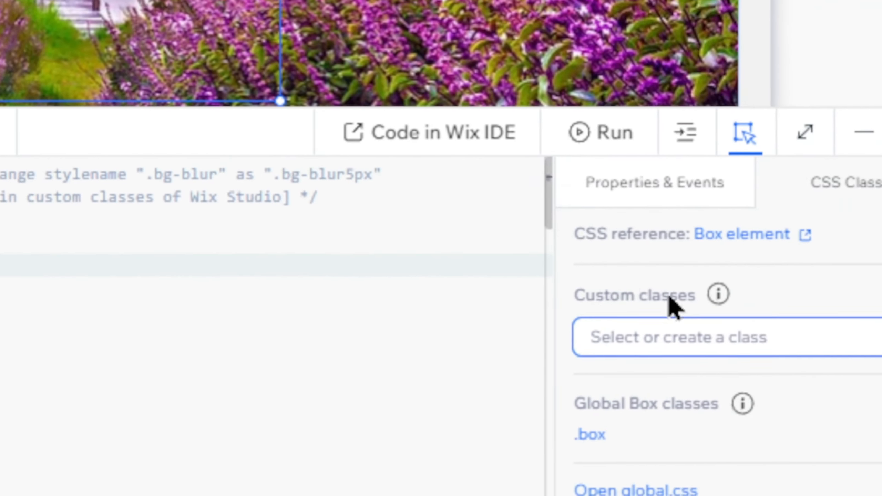
{"action": "left_click", "coordinate": [695, 320]}
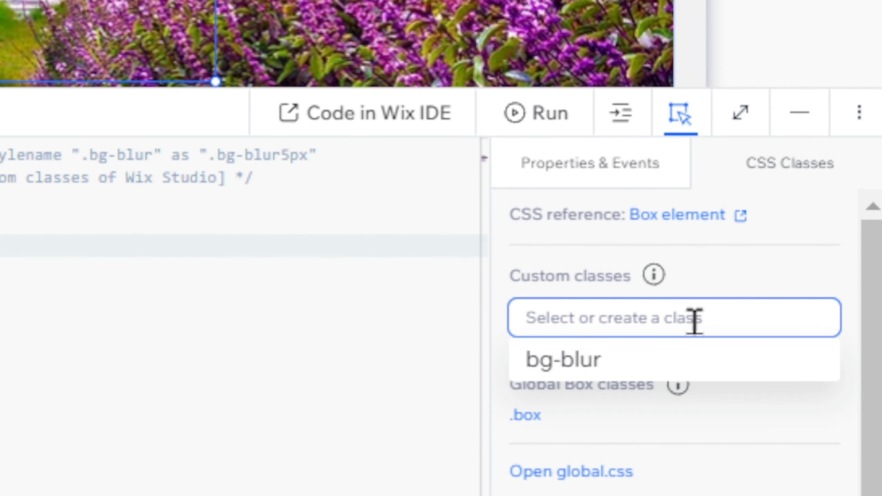
{"action": "type", "text": "b"}
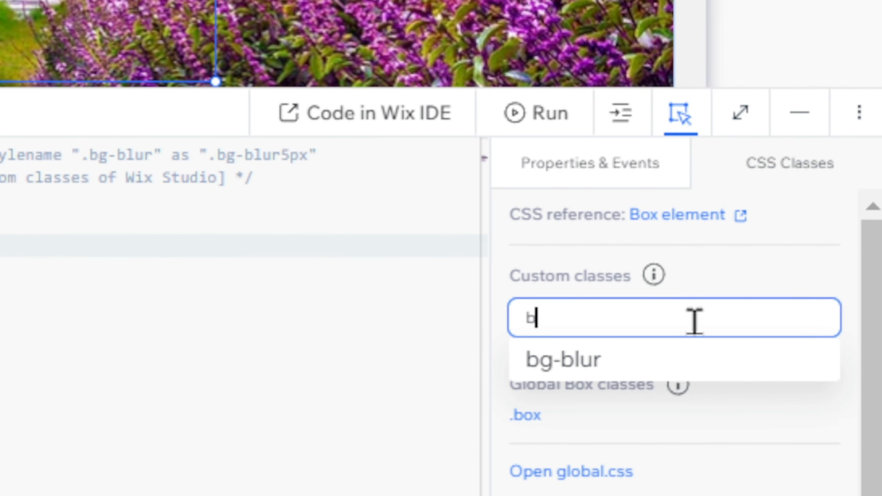
{"action": "type", "text": "g-blur"}
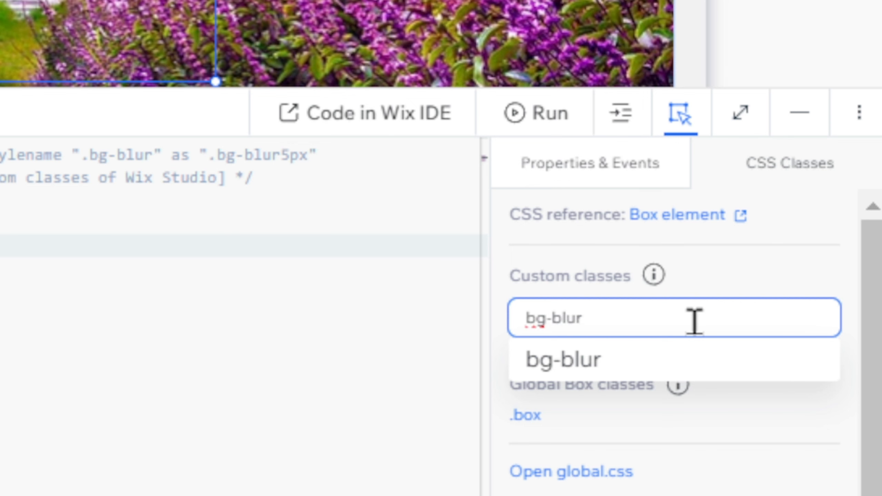
{"action": "key", "text": "Return"}
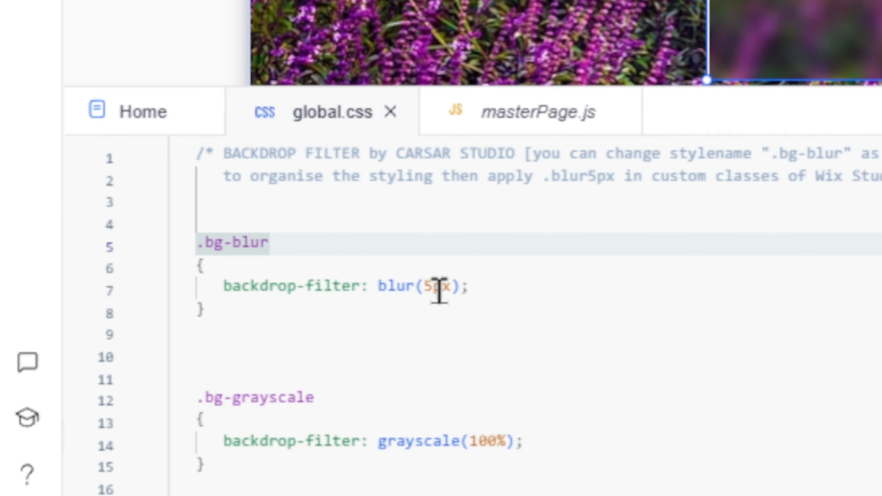
{"action": "left_click", "coordinate": [427, 288]}
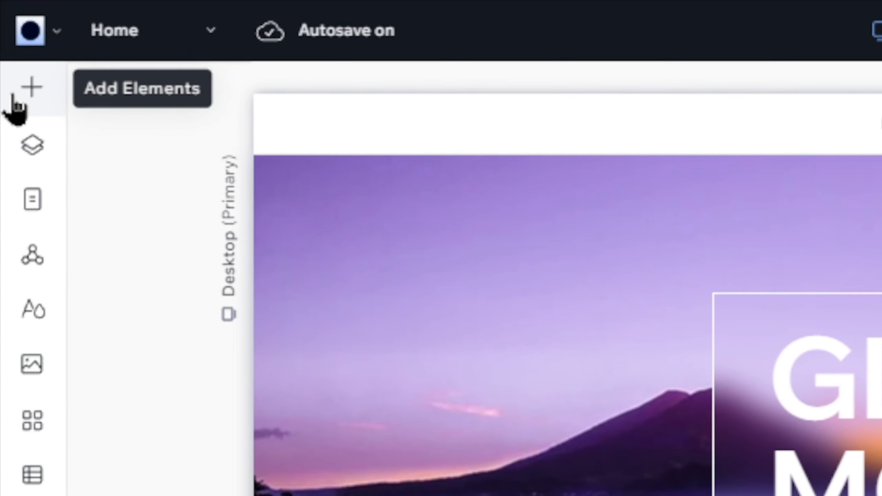
Add a narrowed container over the landscape image beside the GLASS MORPHISM box and make its background fully transparent
{"action": "left_click", "coordinate": [14, 105]}
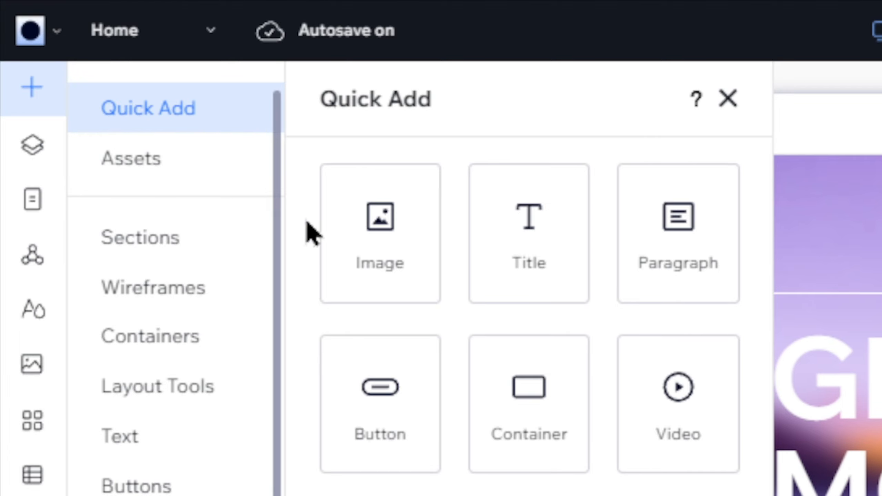
{"action": "left_click_drag", "start_coordinate": [488, 409], "coordinate": [438, 264]}
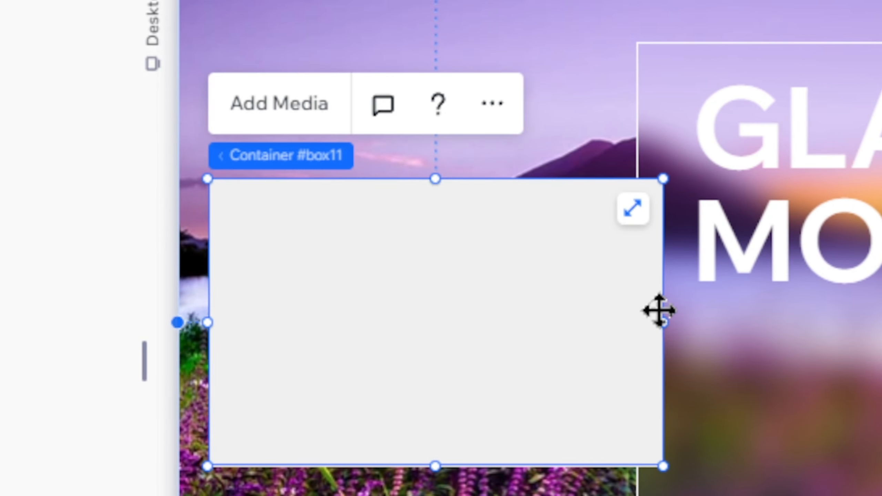
{"action": "left_click_drag", "start_coordinate": [646, 330], "coordinate": [556, 332]}
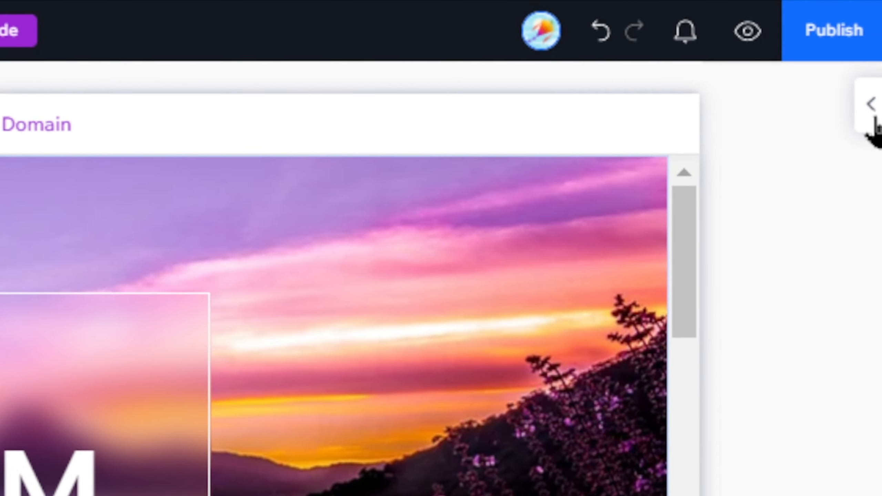
{"action": "left_click", "coordinate": [873, 120]}
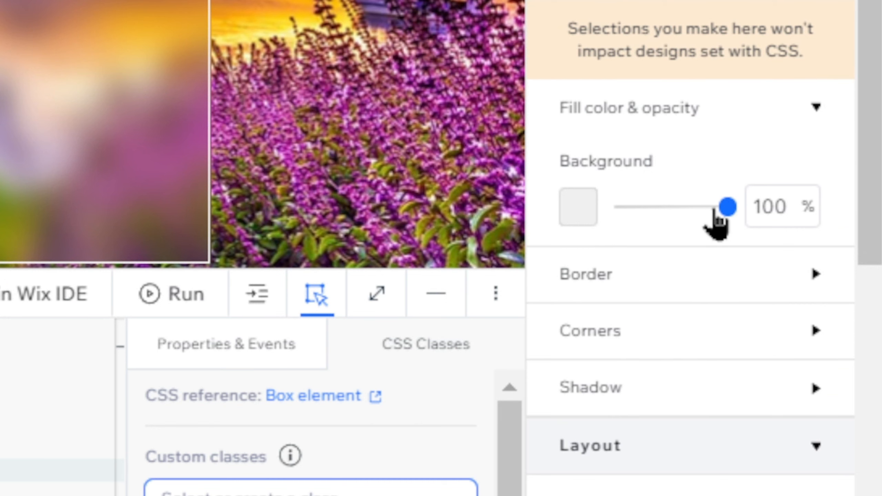
{"action": "left_click_drag", "start_coordinate": [716, 209], "coordinate": [557, 226]}
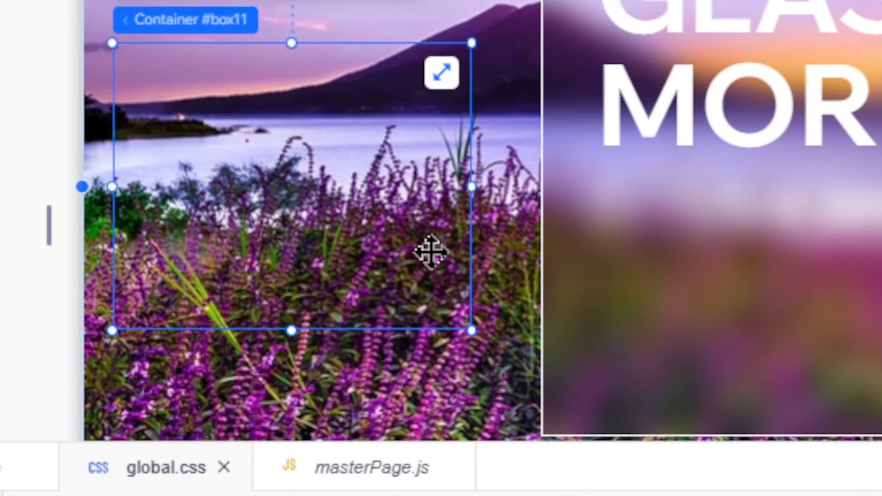
Duplicate the .bg-blur rule in global.css, placing the copy between the original and the .bg-grayscale rule
{"action": "scroll", "coordinate": [202, 240], "scroll_direction": "down", "scroll_amount": 5}
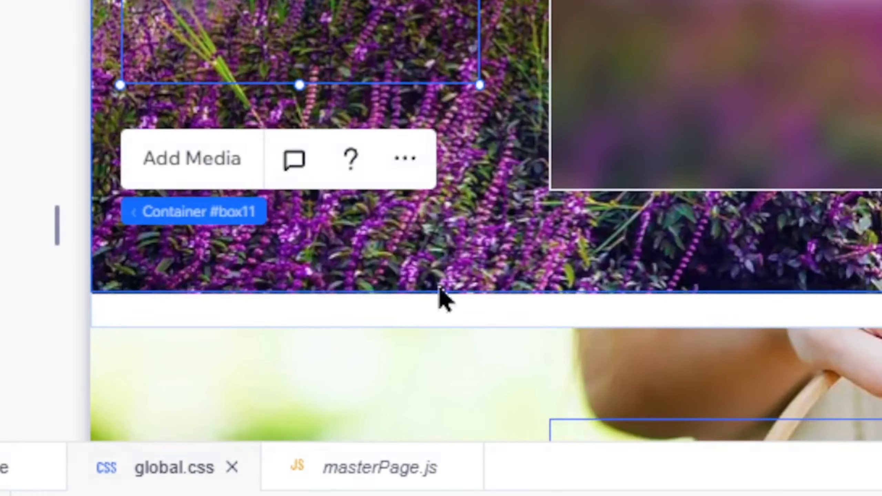
{"action": "key", "text": "Up"}
{"action": "key", "text": "Up"}
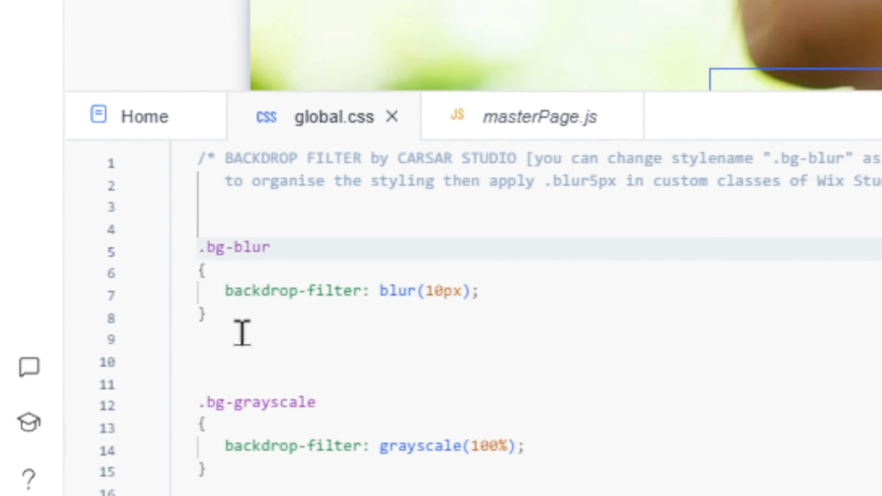
{"action": "left_click_drag", "start_coordinate": [217, 330], "coordinate": [146, 243]}
{"action": "key", "text": "ctrl+c"}
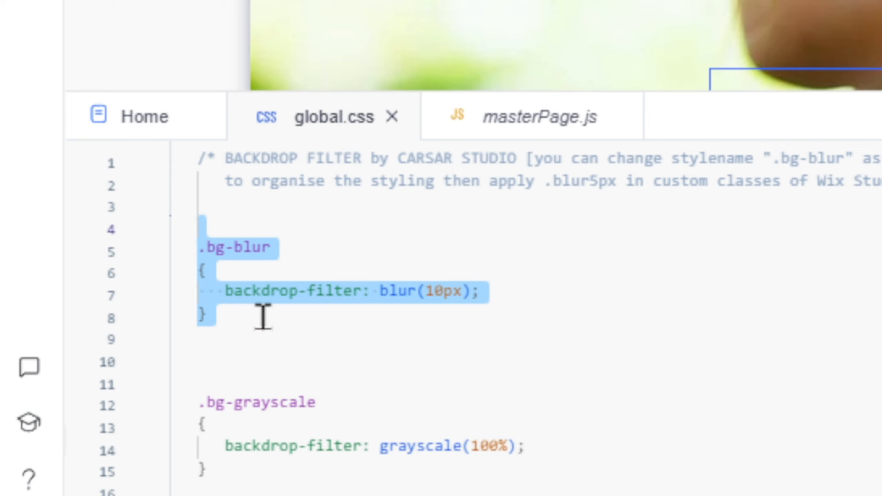
{"action": "scroll", "coordinate": [338, 334], "scroll_direction": "down", "scroll_amount": 3}
{"action": "scroll", "coordinate": [252, 292], "scroll_direction": "up", "scroll_amount": 2}
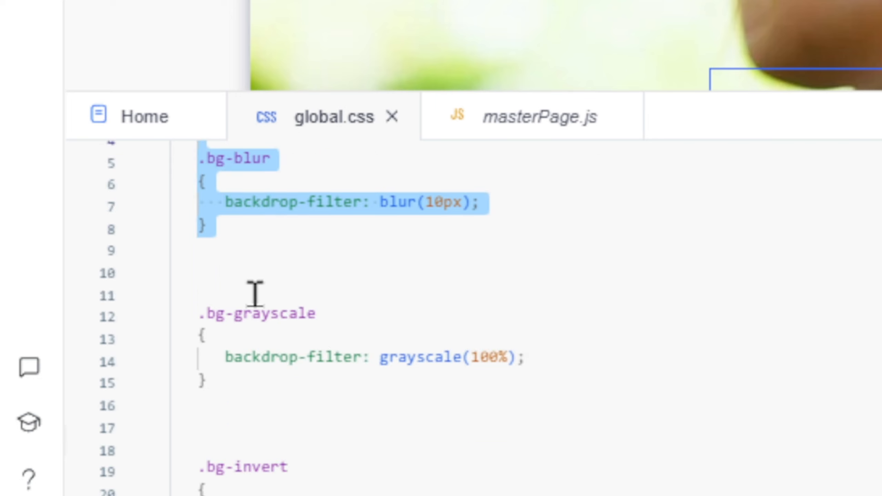
{"action": "left_click", "coordinate": [196, 276]}
{"action": "key", "text": "ctrl+v"}
Rename the duplicated rule to .bg-blur5px and set its backdrop blur to 5px
{"action": "left_click", "coordinate": [305, 295]}
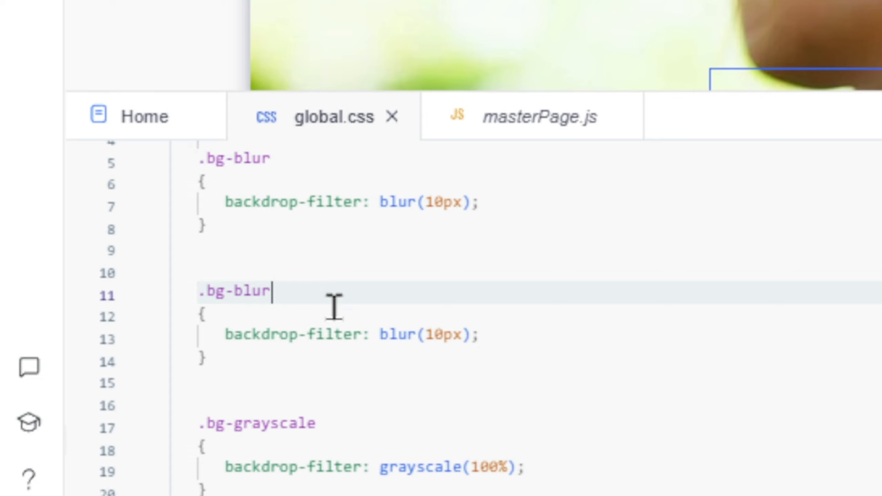
{"action": "type", "text": "5px"}
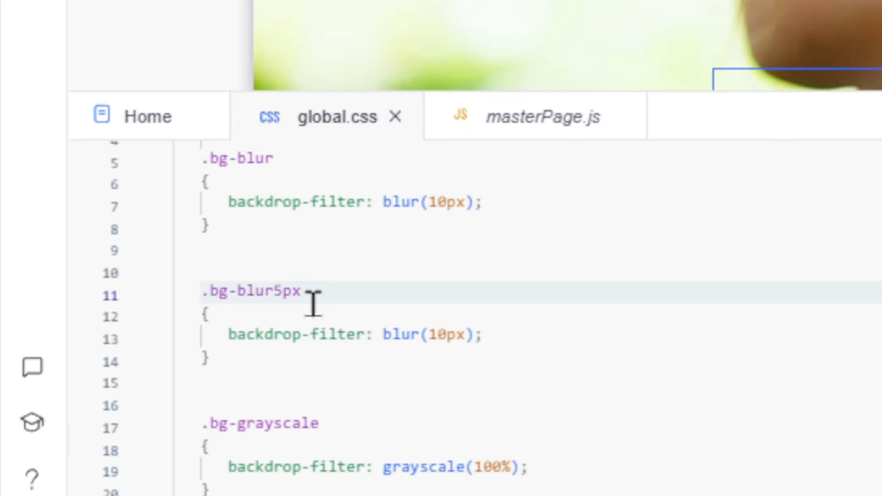
{"action": "left_click", "coordinate": [447, 335]}
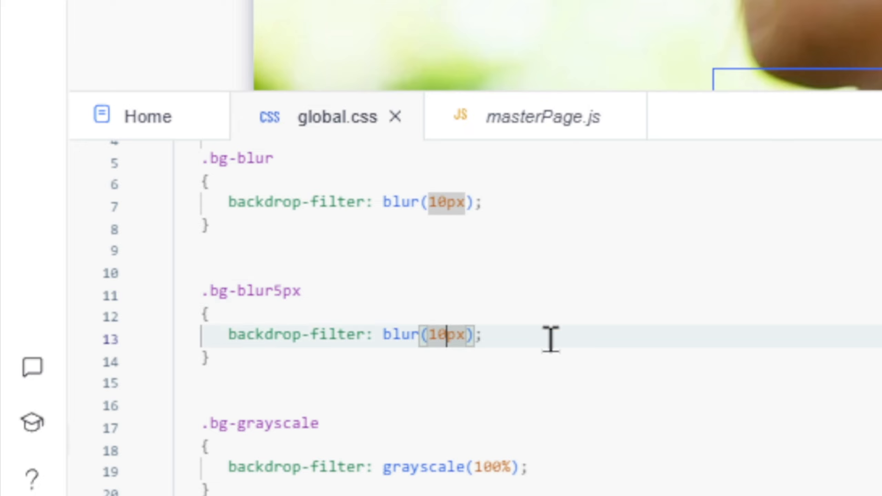
{"action": "key", "text": "BackSpace"}
{"action": "key", "text": "BackSpace"}
{"action": "type", "text": "5"}
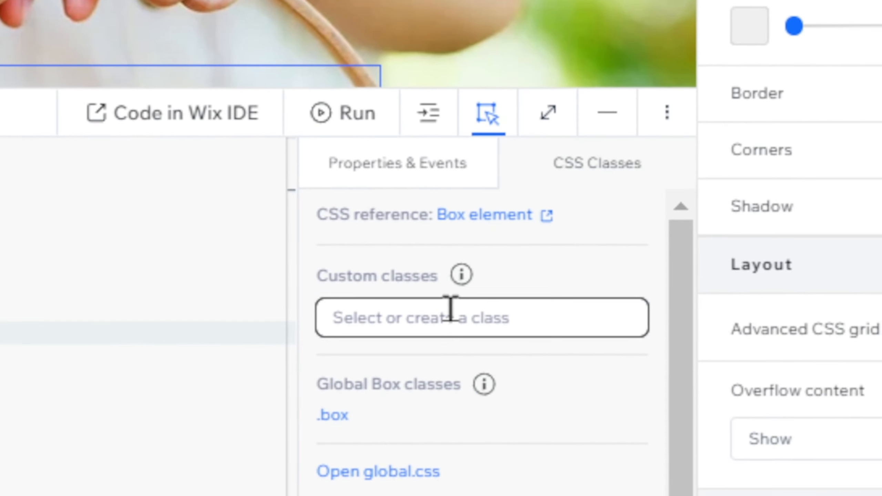
Assign the custom class bg-blur5px to the new transparent container
{"action": "left_click", "coordinate": [743, 453]}
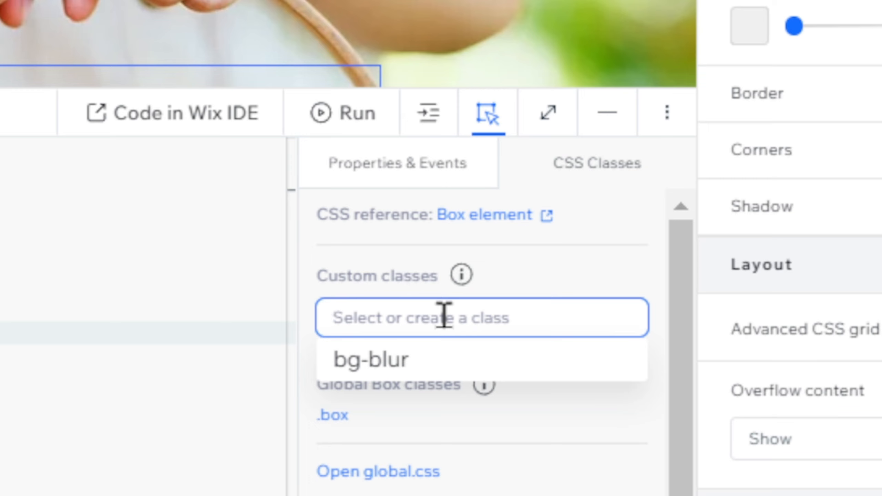
{"action": "type", "text": "bg"}
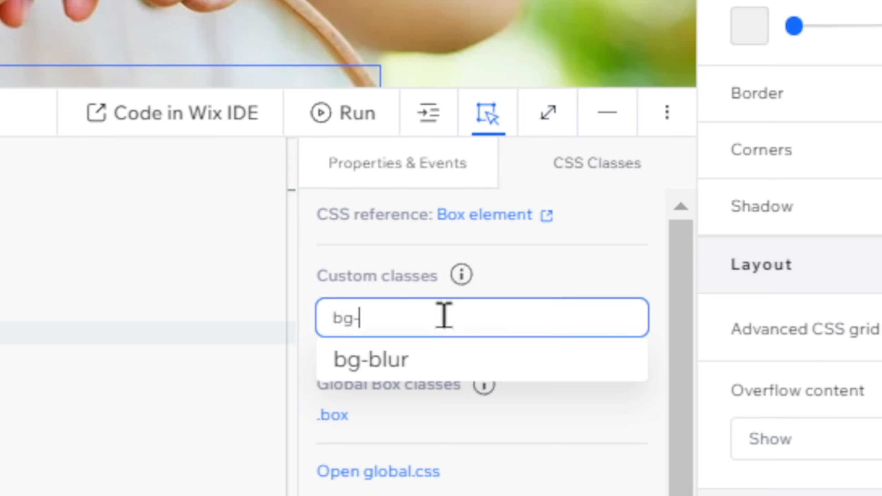
{"action": "type", "text": "-blur5"}
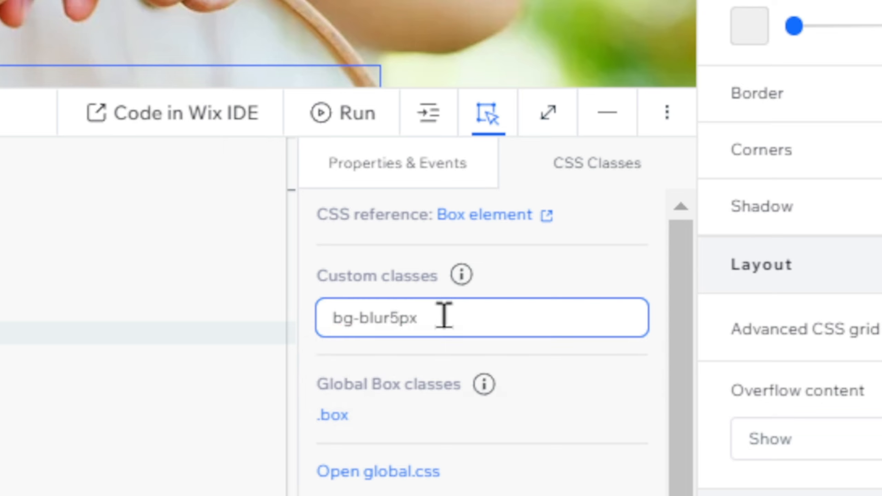
{"action": "type", "text": "px"}
{"action": "key", "text": "Return"}
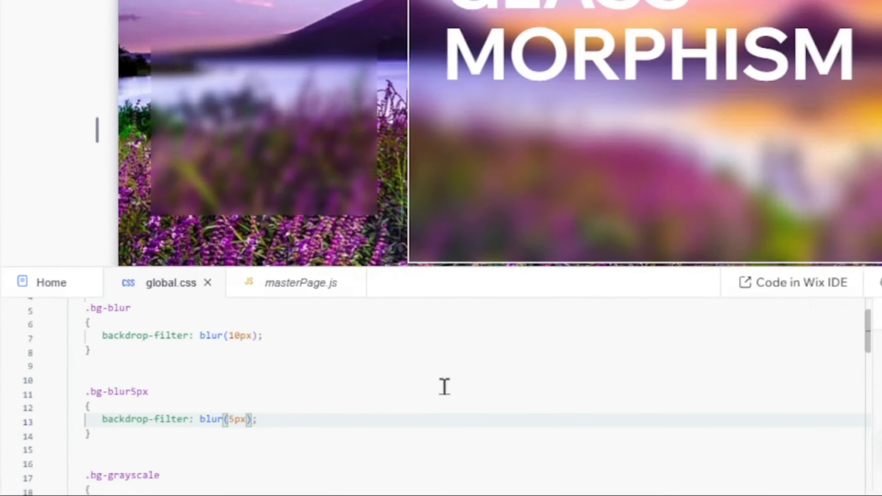
Assign the custom class bg-grayscale to the container holding the GRAYSCALE text over the egg basket image
{"action": "scroll", "coordinate": [287, 434], "scroll_direction": "down", "scroll_amount": 1}
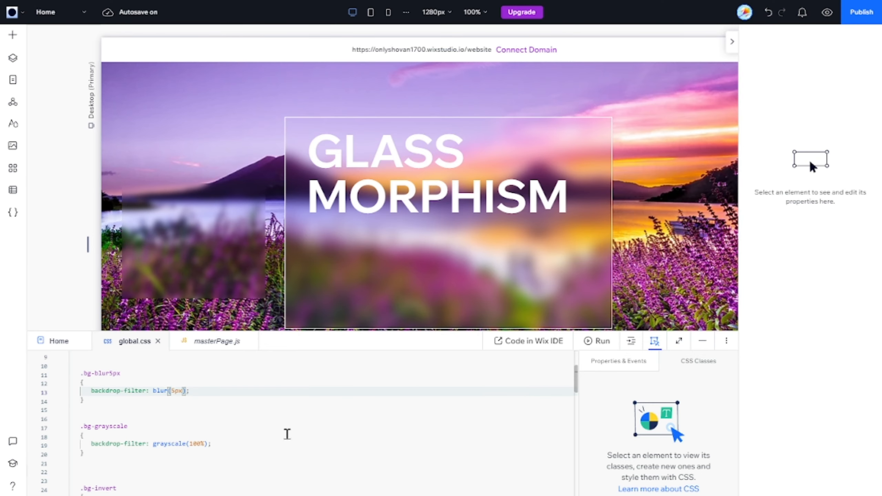
{"action": "scroll", "coordinate": [286, 434], "scroll_direction": "down", "scroll_amount": 2}
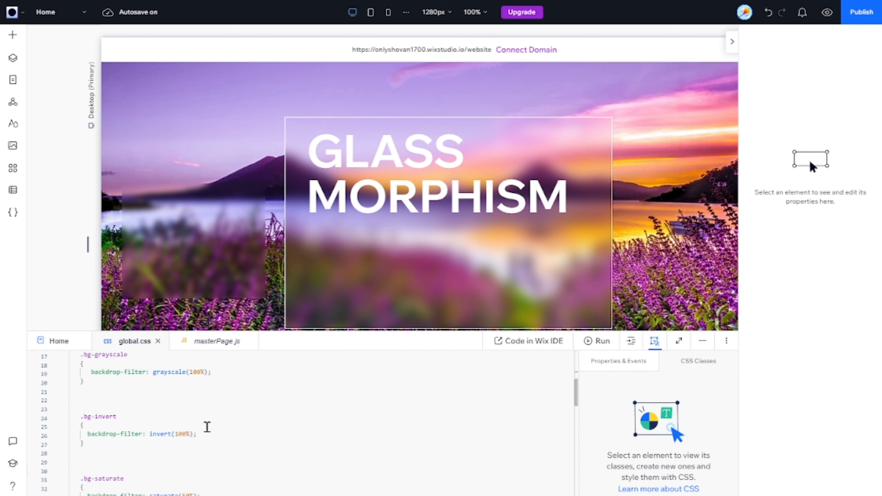
{"action": "scroll", "coordinate": [207, 427], "scroll_direction": "up", "scroll_amount": 1}
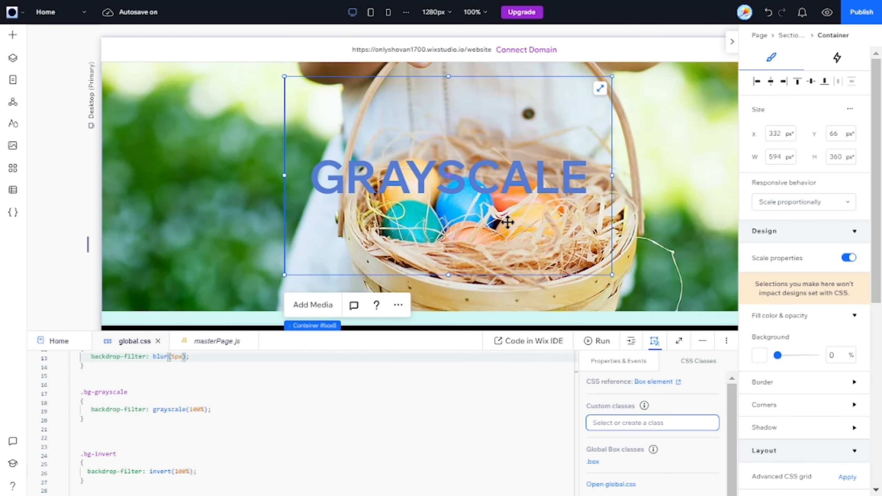
{"action": "scroll", "coordinate": [447, 364], "scroll_direction": "up", "scroll_amount": 1}
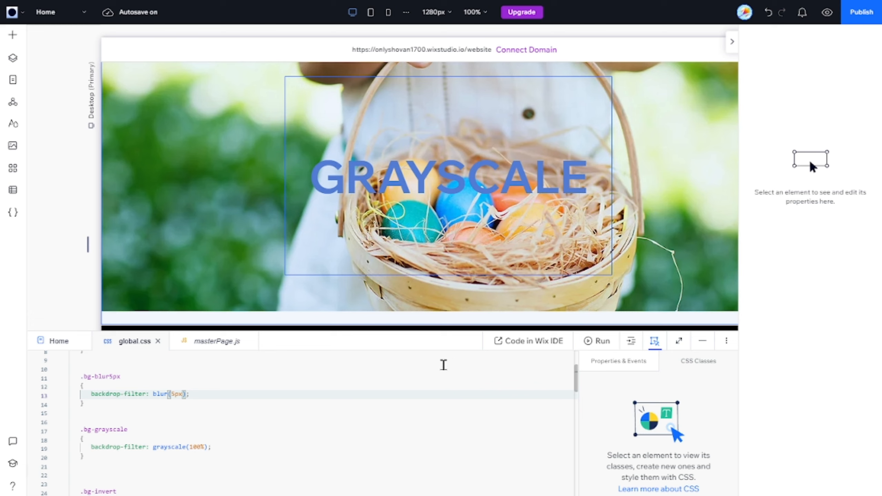
{"action": "left_click", "coordinate": [435, 246]}
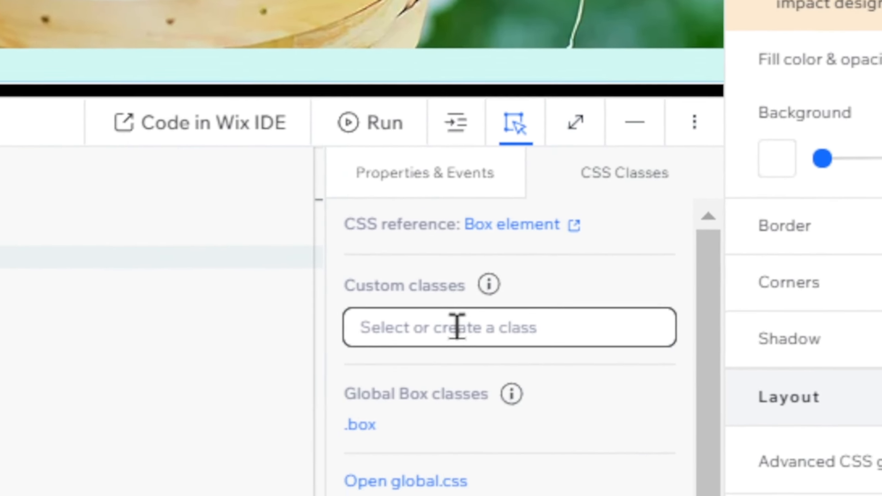
{"action": "left_click", "coordinate": [450, 320]}
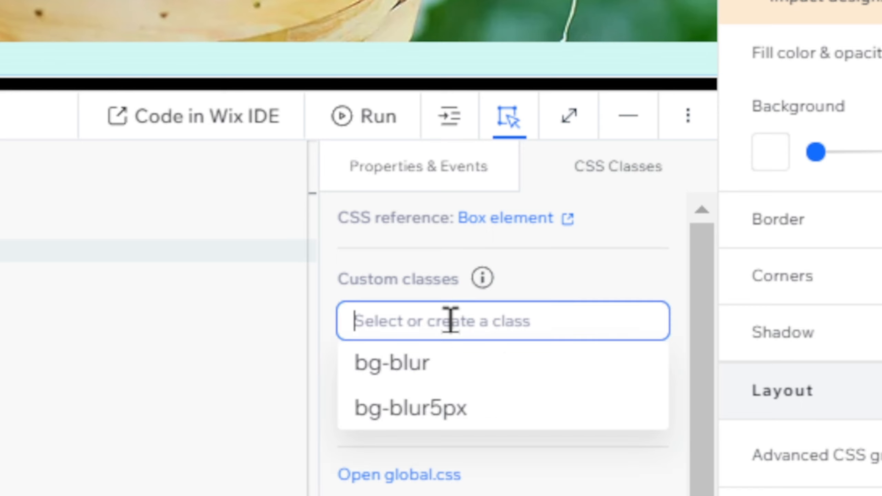
{"action": "type", "text": "b"}
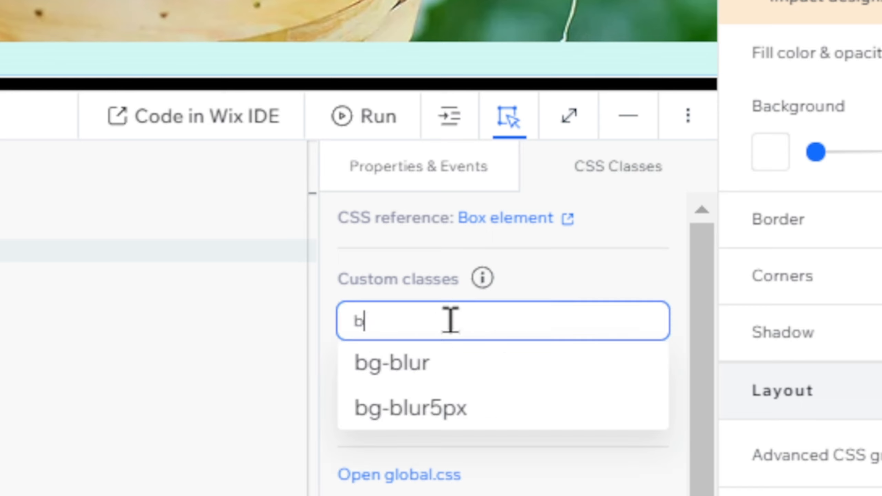
{"action": "type", "text": "g-g"}
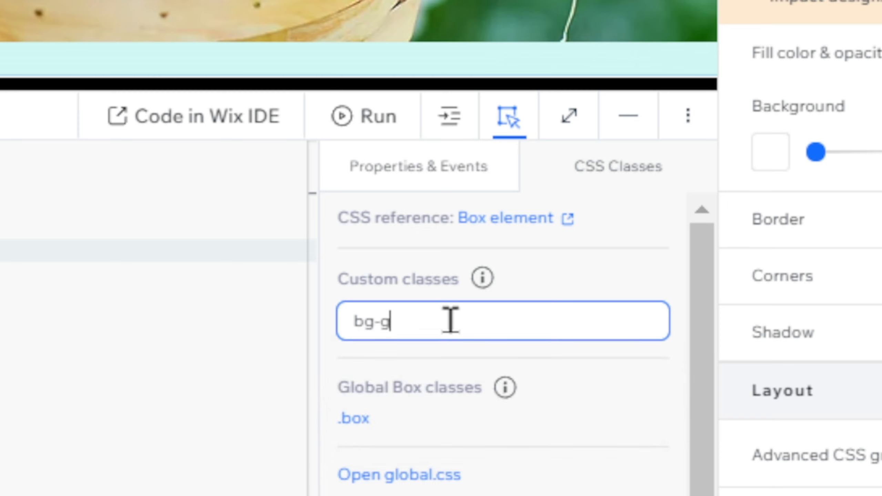
{"action": "type", "text": "rayscal"}
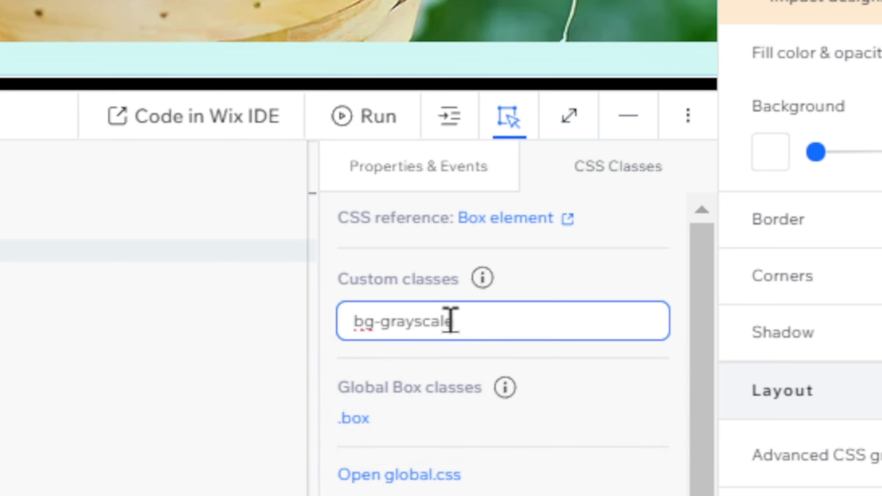
{"action": "type", "text": "e"}
{"action": "key", "text": "Return"}
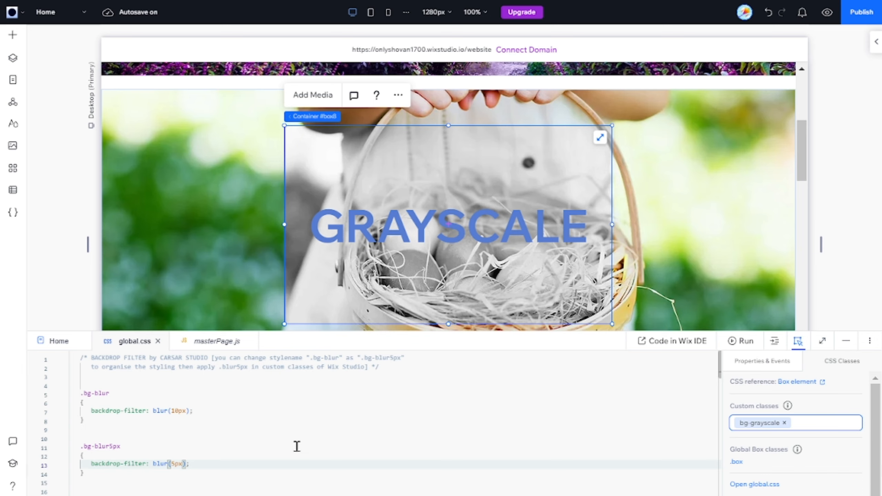
Copy the .bg-blur rule in global.css and paste it between the .bg-grayscale and .bg-invert rules
{"action": "scroll", "coordinate": [295, 445], "scroll_direction": "down", "scroll_amount": 2}
{"action": "scroll", "coordinate": [93, 423], "scroll_direction": "up", "scroll_amount": 2}
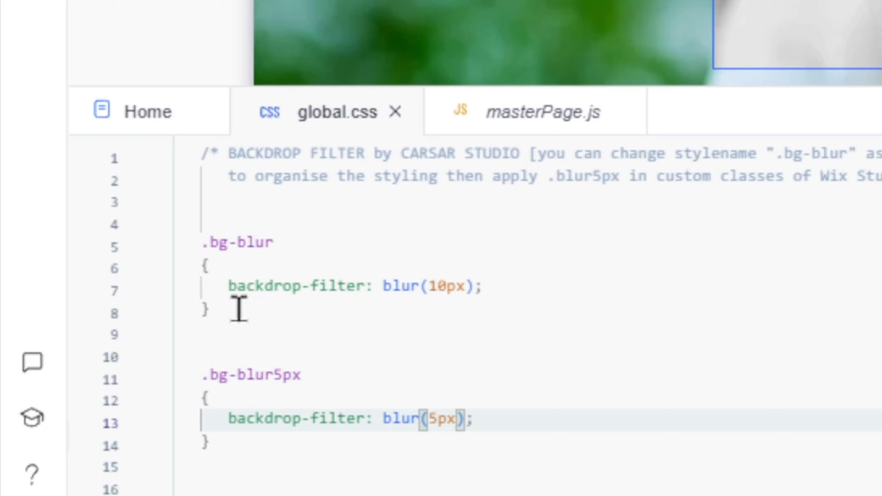
{"action": "left_click_drag", "start_coordinate": [208, 309], "coordinate": [171, 250]}
{"action": "key", "text": "ctrl+c"}
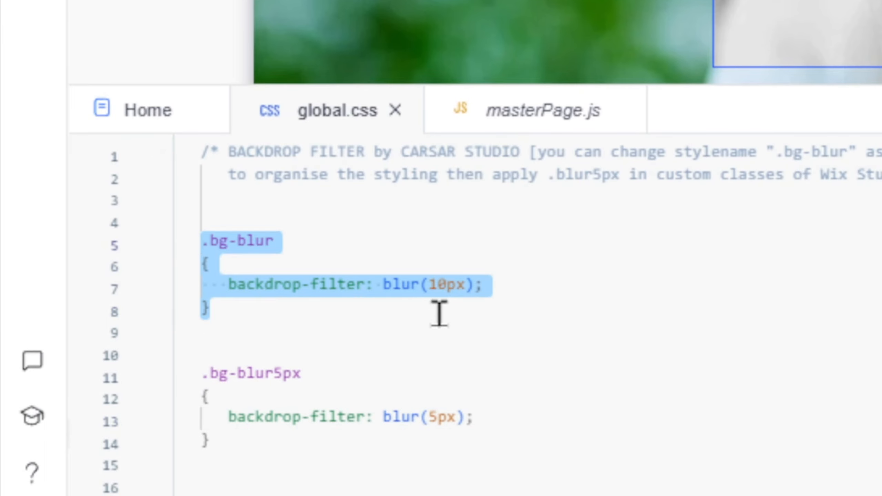
{"action": "scroll", "coordinate": [551, 382], "scroll_direction": "down", "scroll_amount": 3}
{"action": "scroll", "coordinate": [512, 380], "scroll_direction": "down", "scroll_amount": 2}
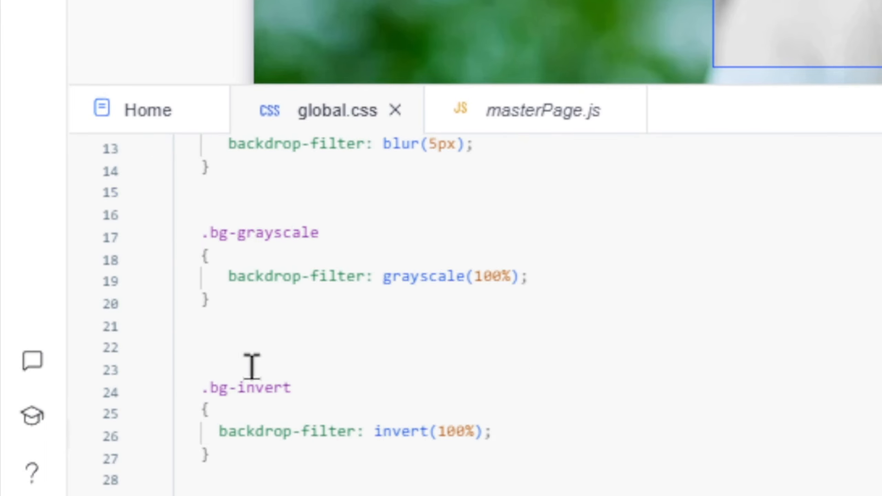
{"action": "left_click", "coordinate": [224, 345]}
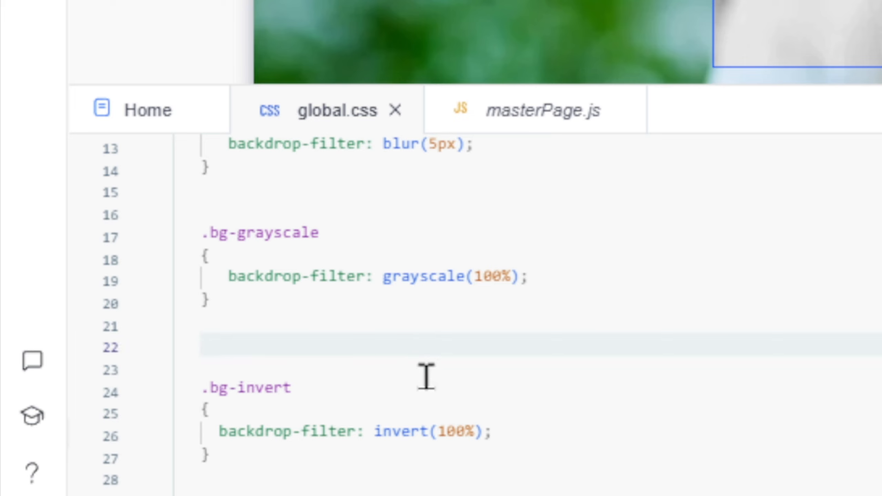
{"action": "key", "text": "ctrl+v"}
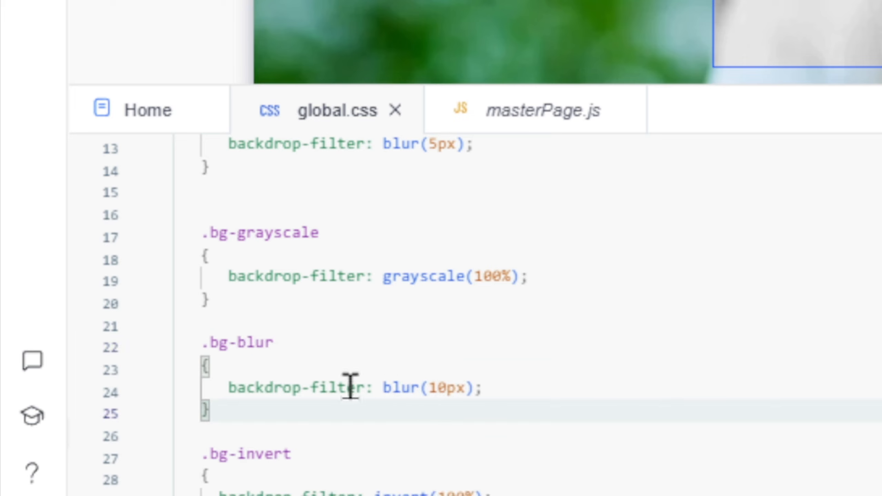
Rename the pasted .bg-blur rule below .bg-grayscale to .combo
{"action": "left_click", "coordinate": [289, 347]}
{"action": "key", "text": "BackSpace"}
{"action": "key", "text": "BackSpace"}
{"action": "key", "text": "BackSpace"}
{"action": "key", "text": "BackSpace"}
{"action": "key", "text": "BackSpace"}
{"action": "key", "text": "BackSpace"}
{"action": "key", "text": "BackSpace"}
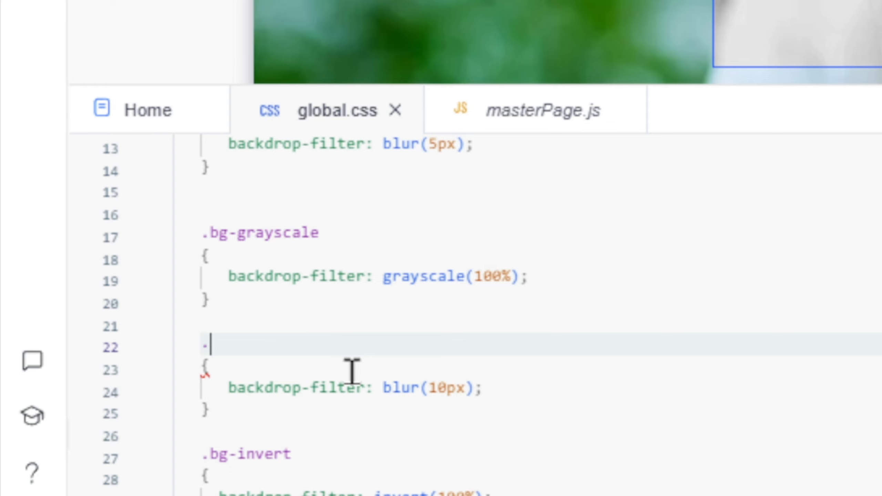
{"action": "type", "text": "combl"}
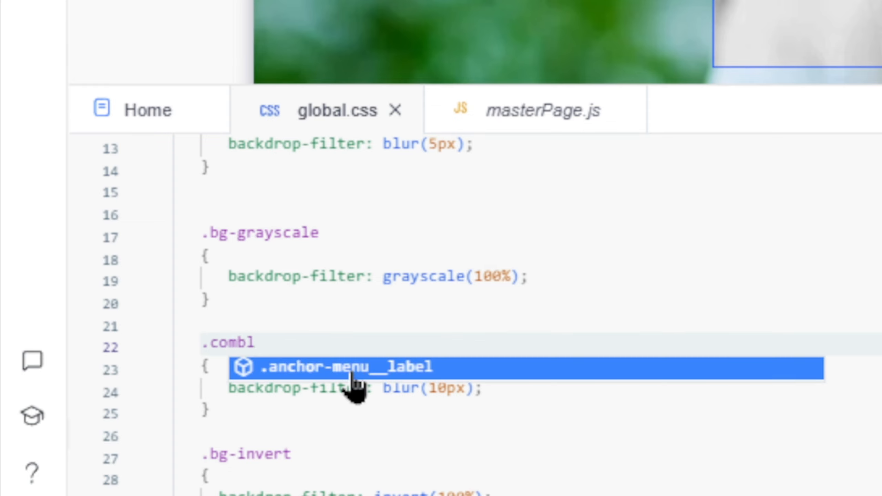
{"action": "key", "text": "BackSpace"}
{"action": "type", "text": "o"}
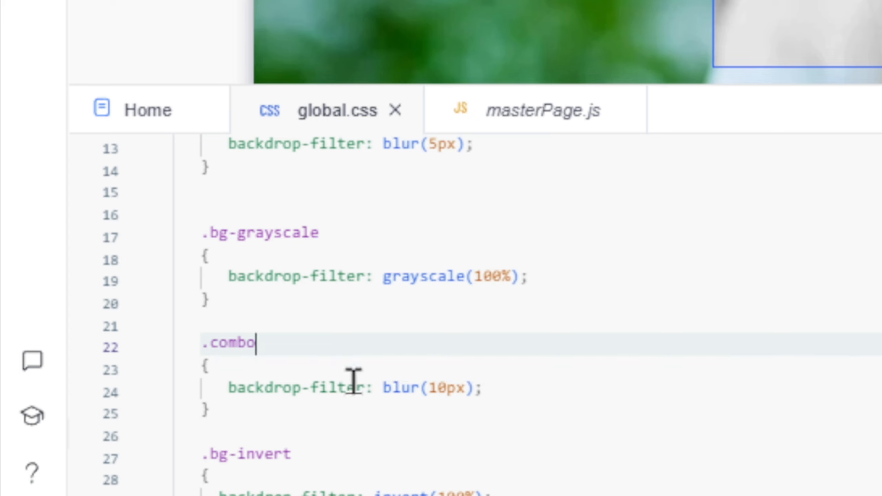